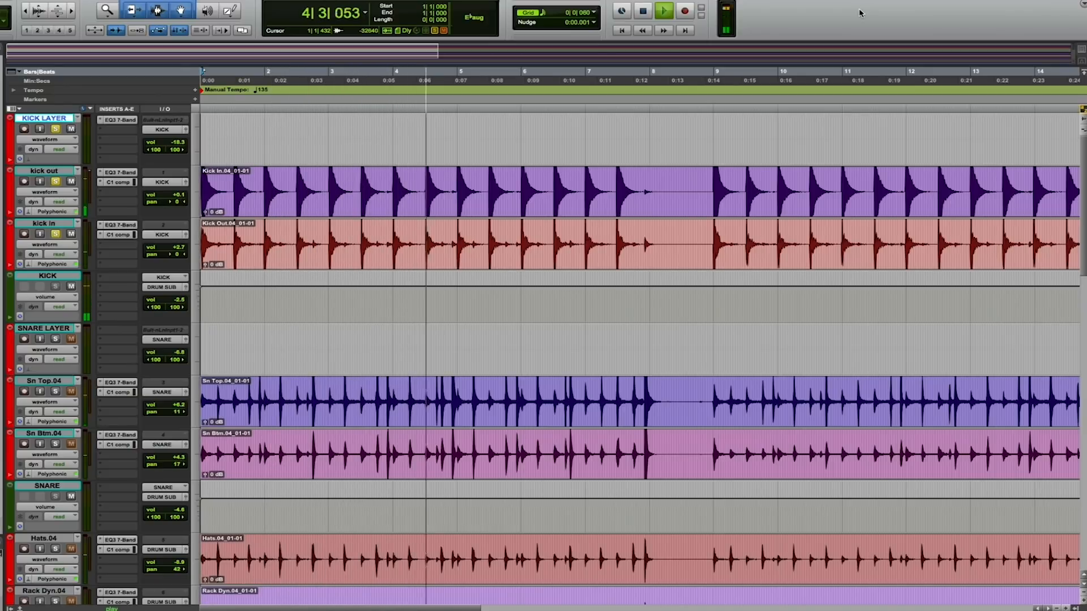
Step: Stop playback, switch to Finder, audition Kick SessionX 2 V7.wav and place it on the KICK LAYER track around bar 6
key("space")
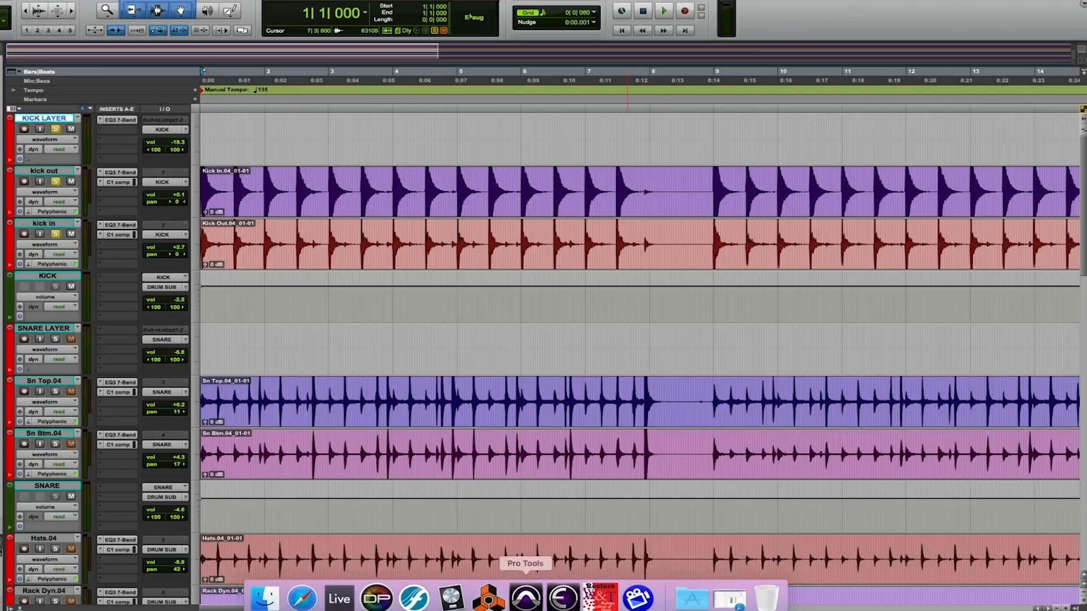
left_click(264, 602)
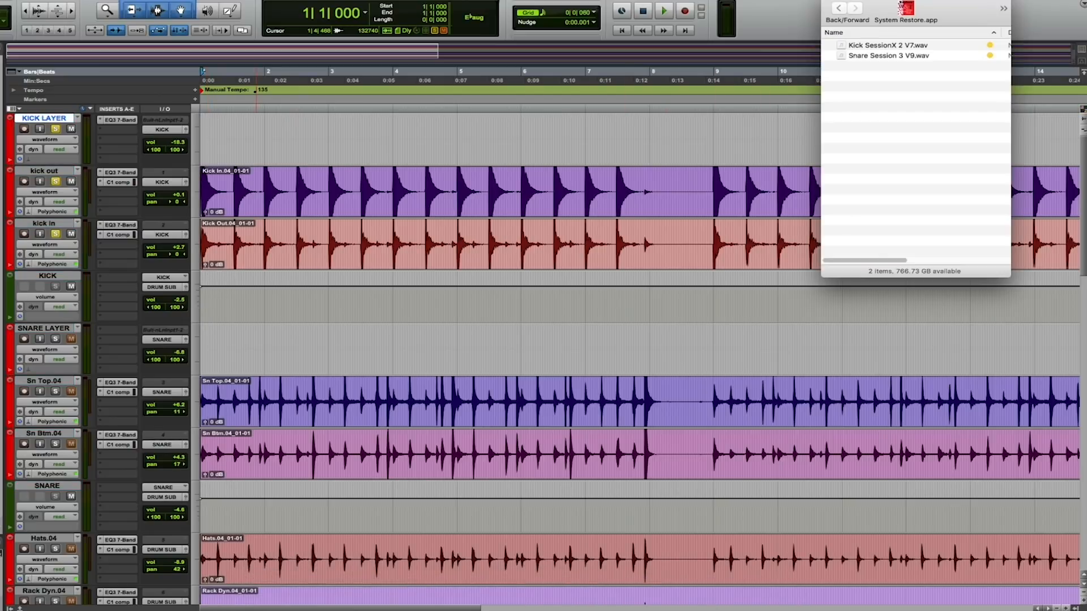
left_click(929, 47)
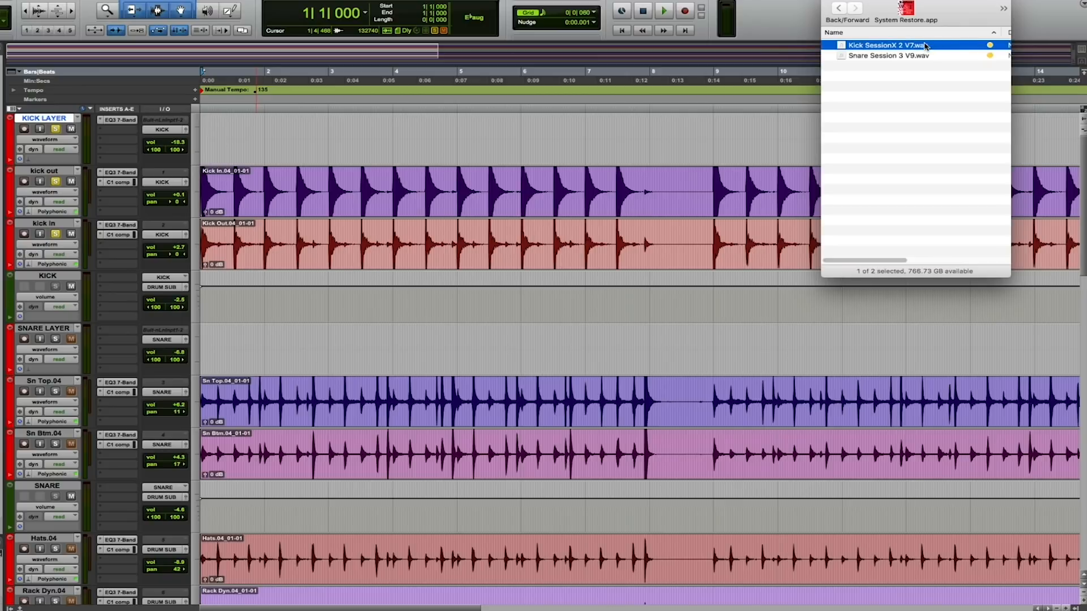
key("space")
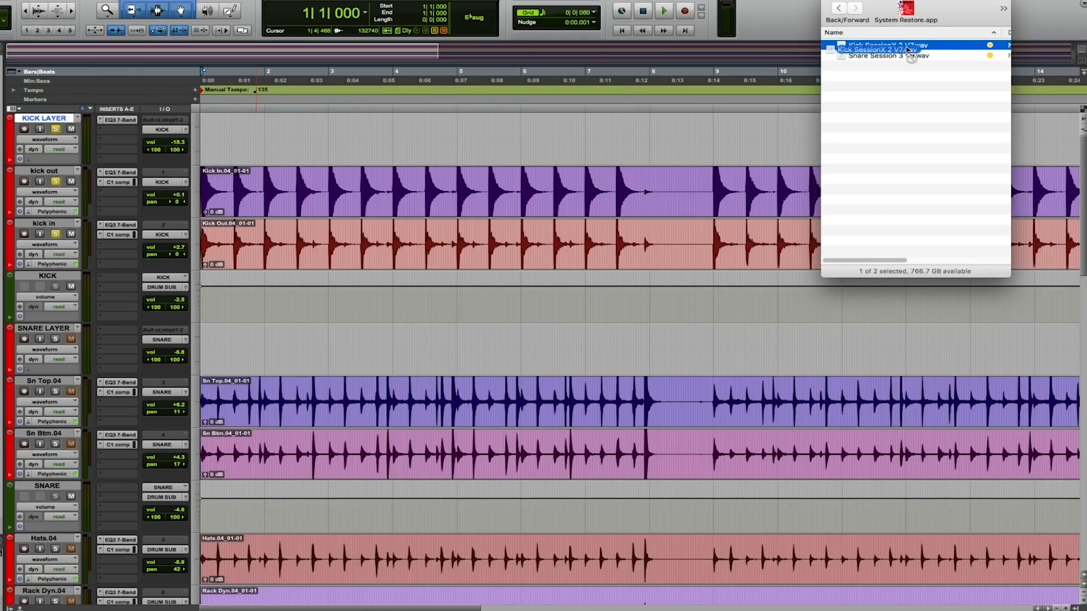
left_click_drag(886, 45, 545, 145)
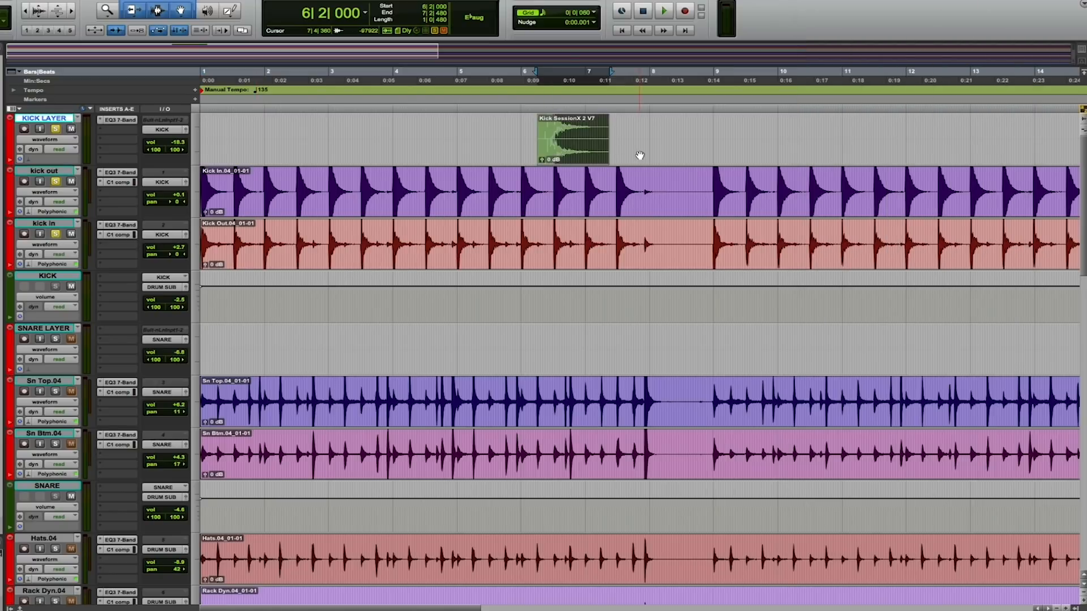
Step: Copy the Kick SessionX 2 V7 clip and delete the original from the KICK LAYER track
left_click(584, 156)
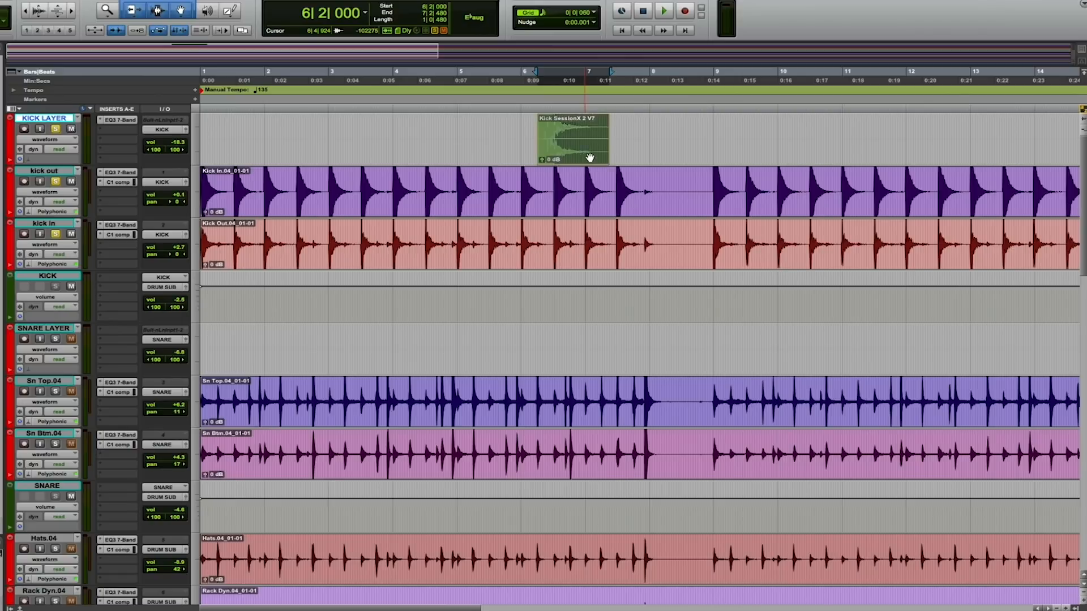
left_click_drag(584, 156, 621, 159)
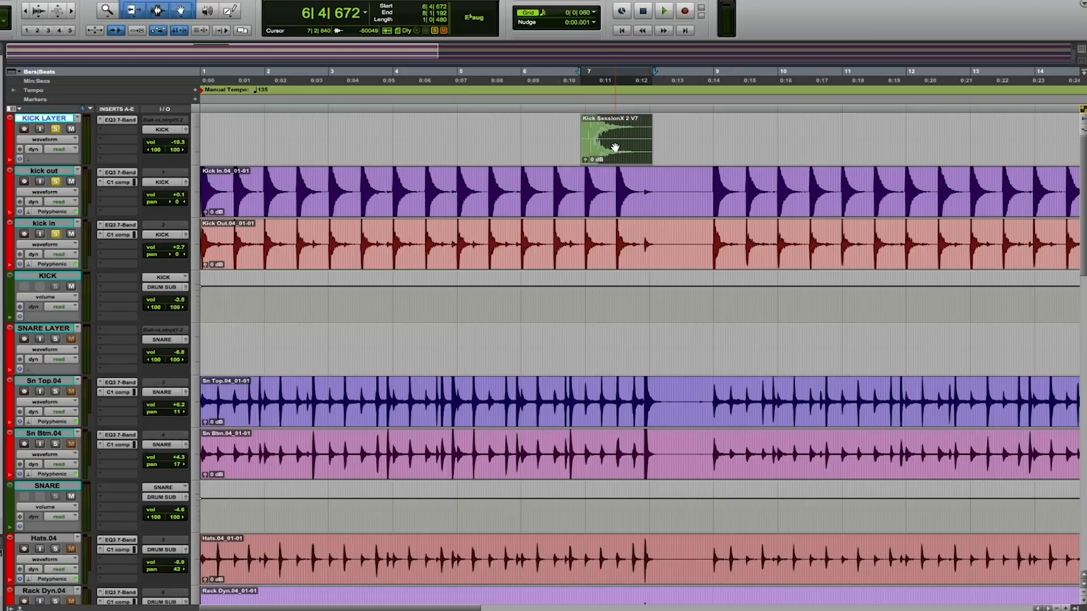
key("super")
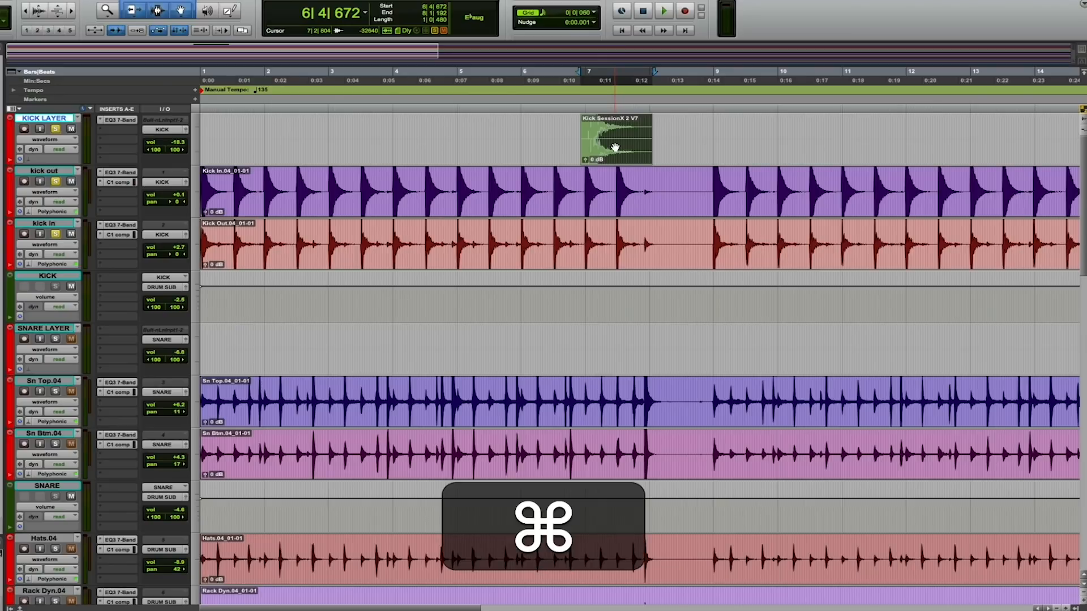
key("super+c")
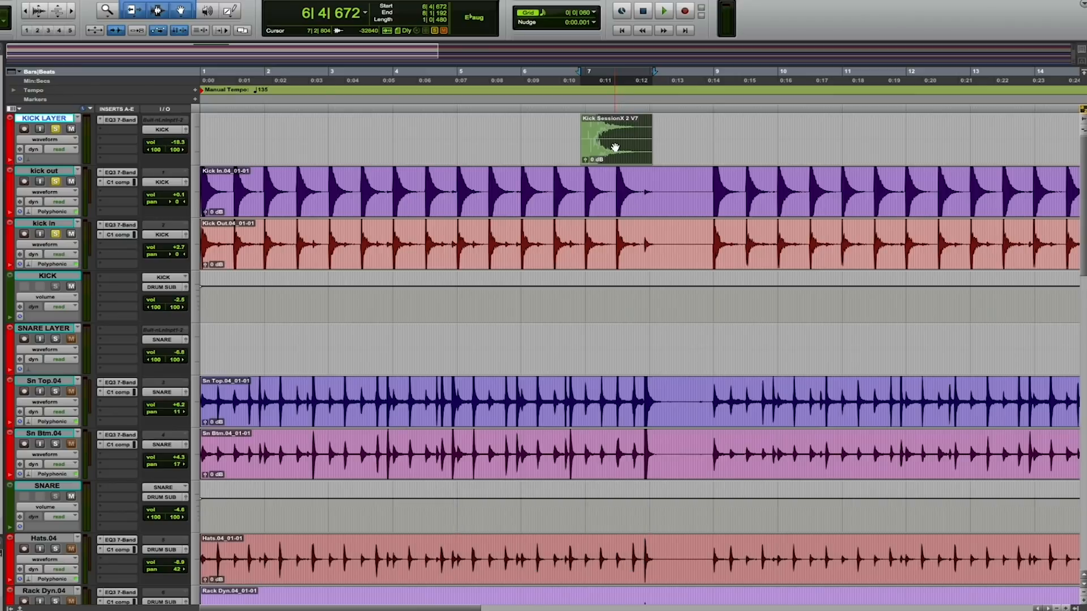
key("BackSpace")
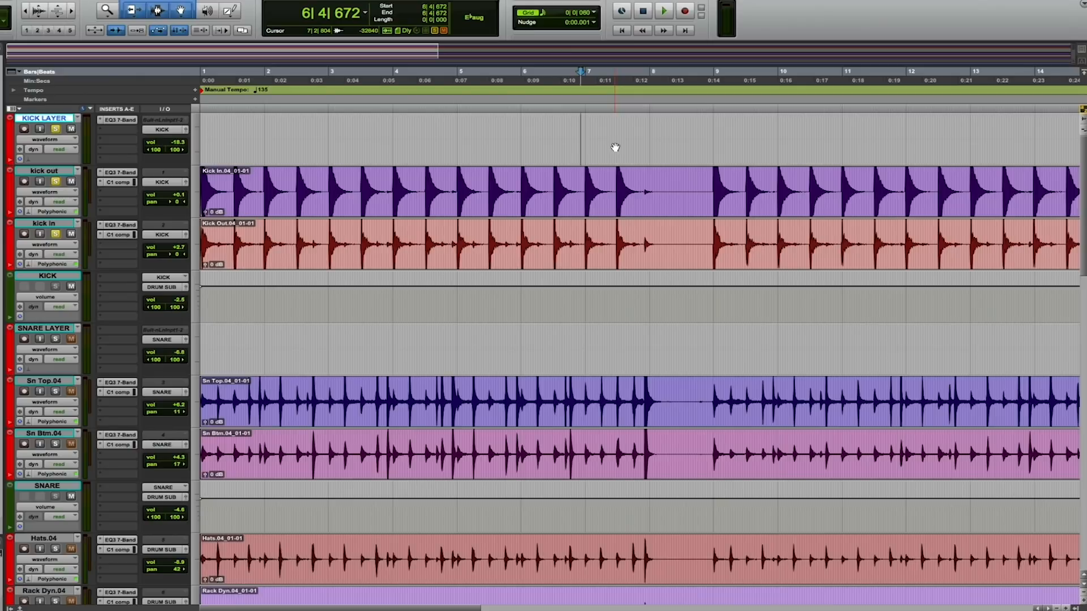
Step: Step the edit cursor through the first four kick transients on the kick out track, starting from the session start
left_click(267, 187)
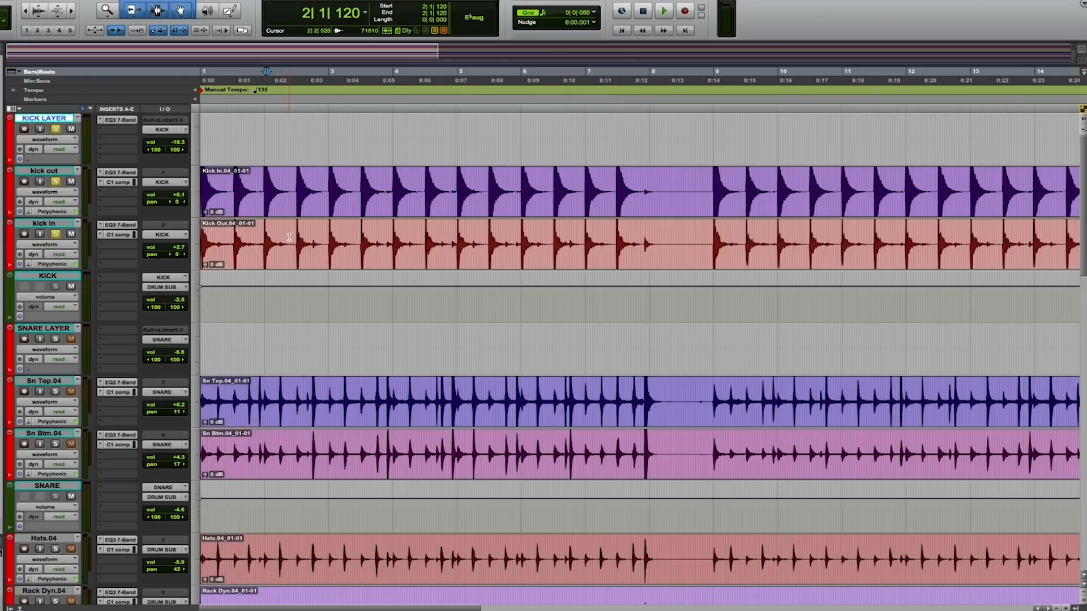
key("Return")
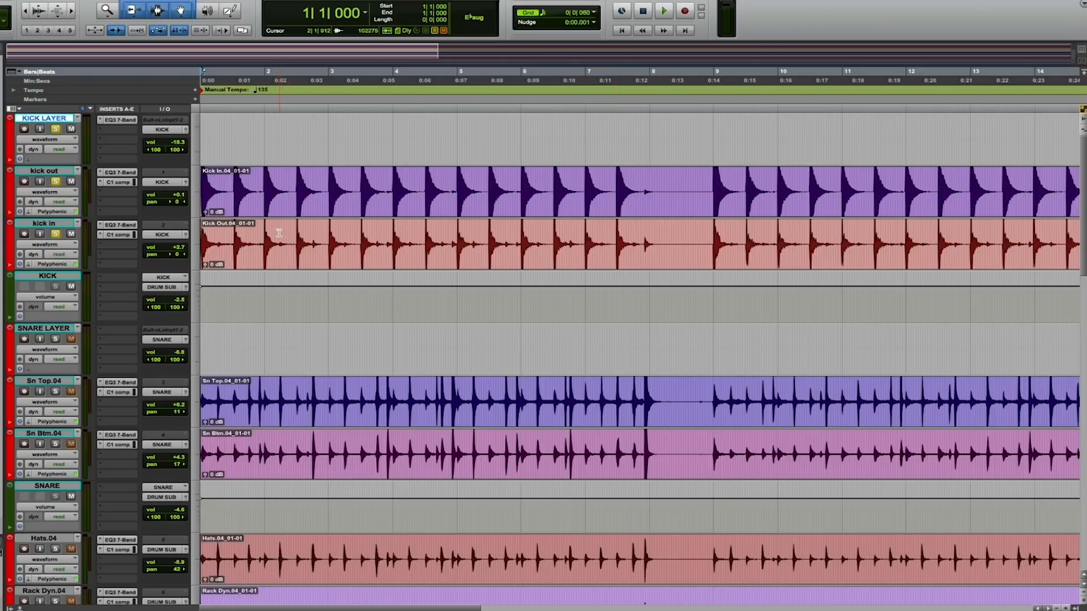
left_click(256, 192)
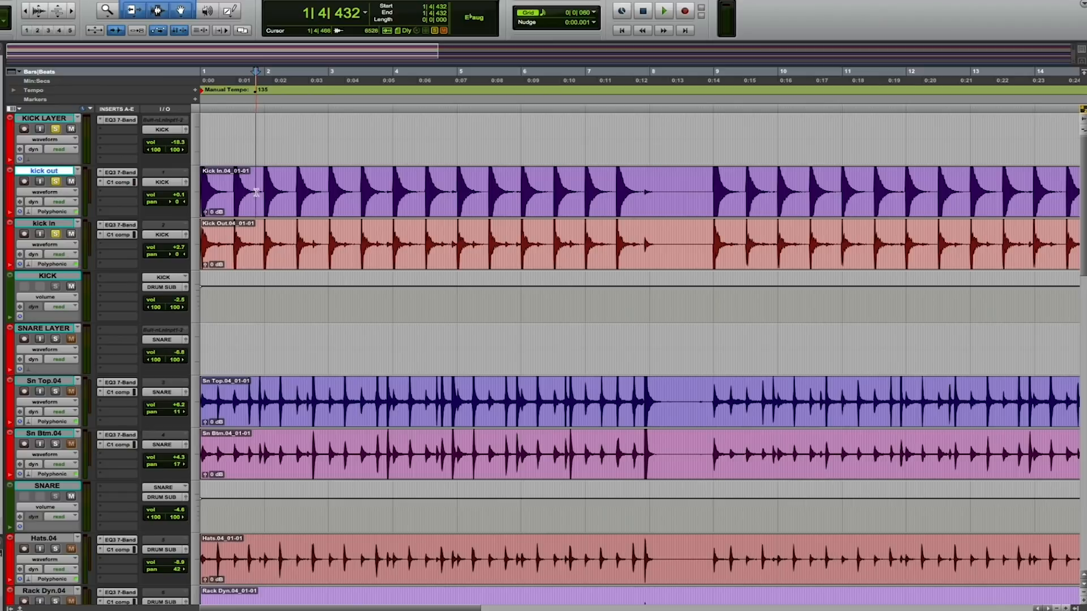
key("Return")
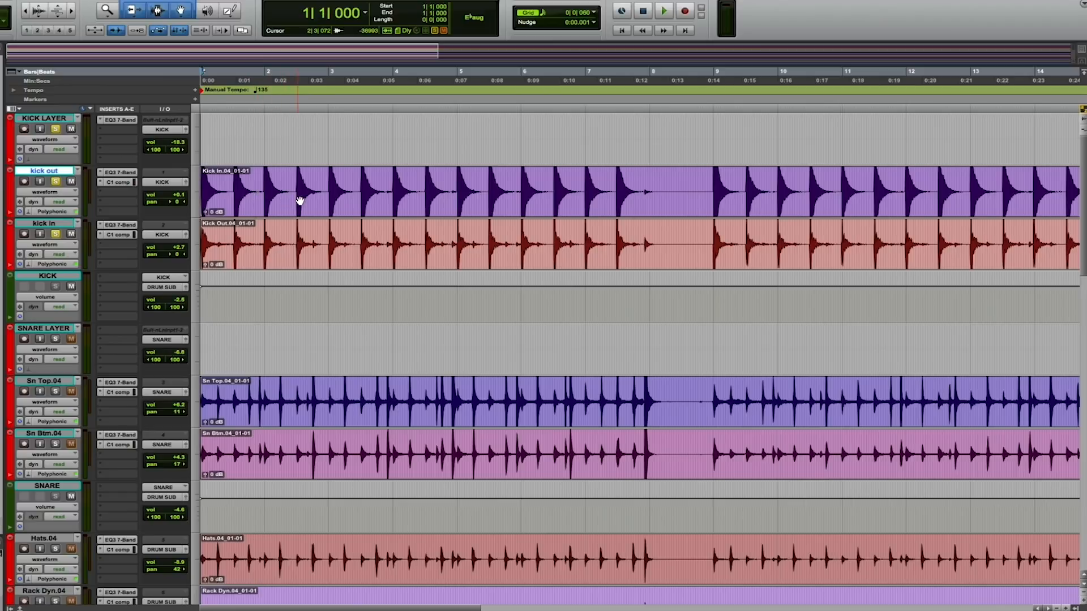
key("t")
key("t")
key("t")
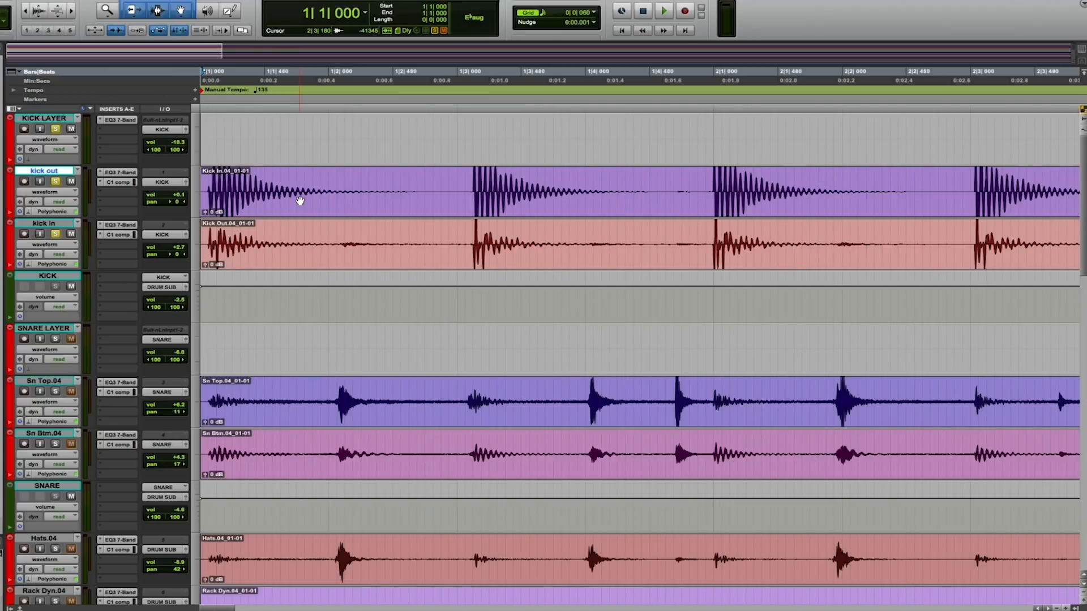
key("Tab")
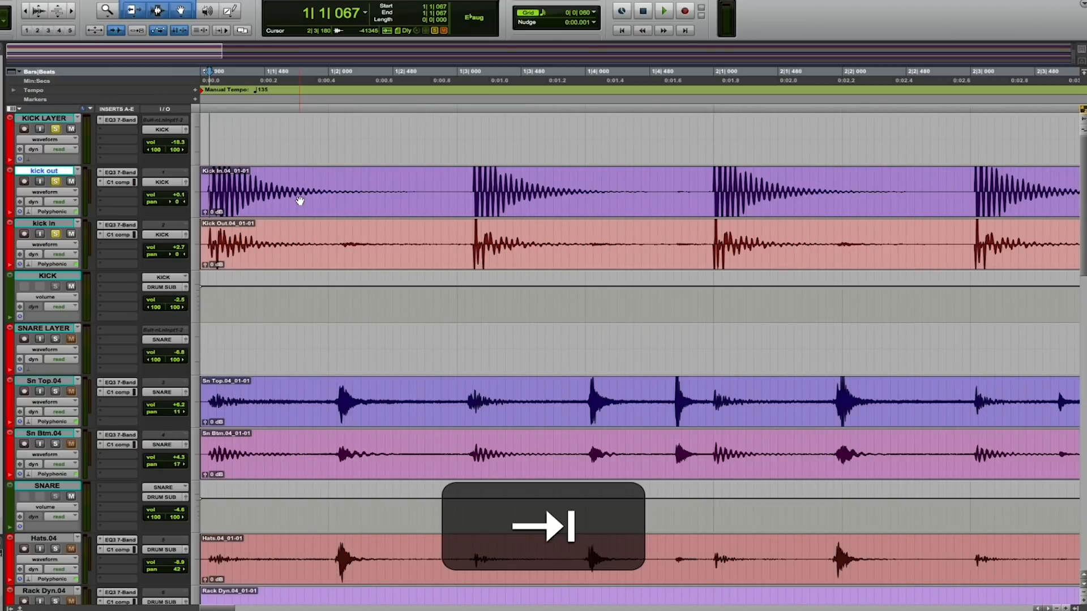
key("Tab")
key("Tab")
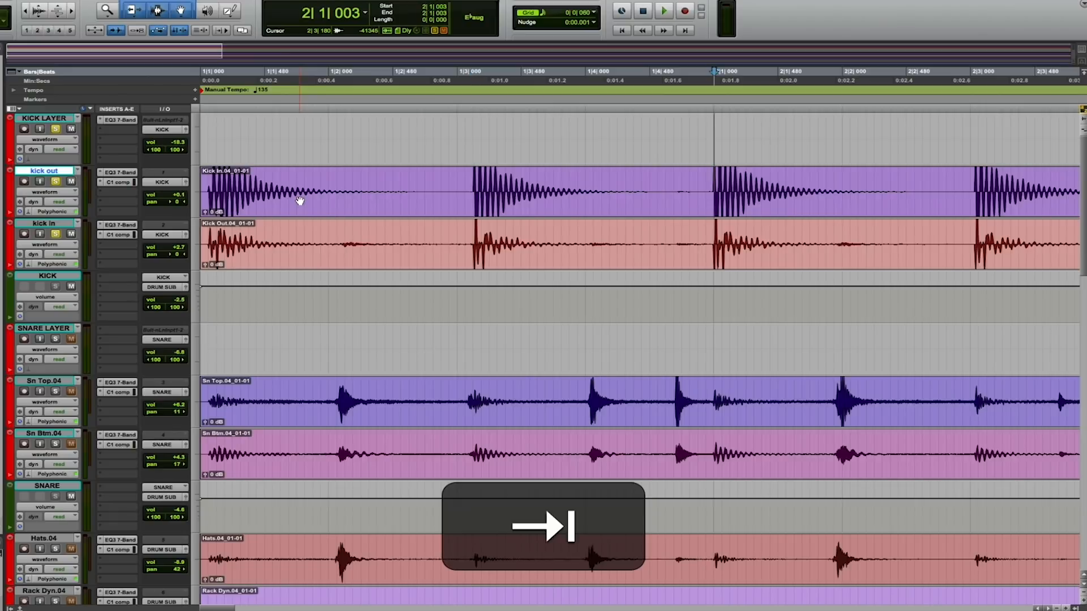
key("Tab")
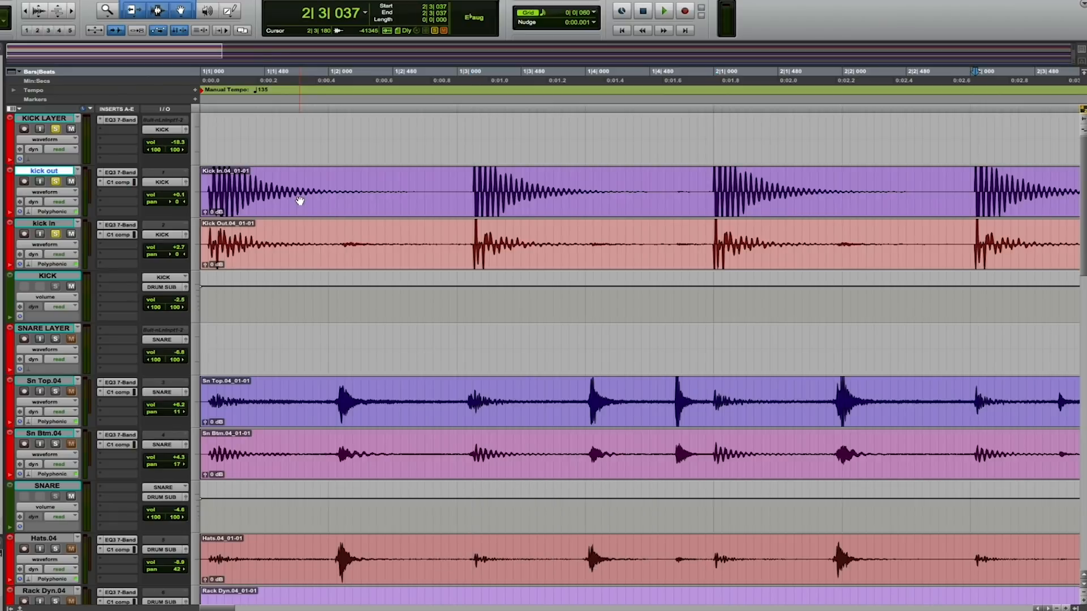
key("Return")
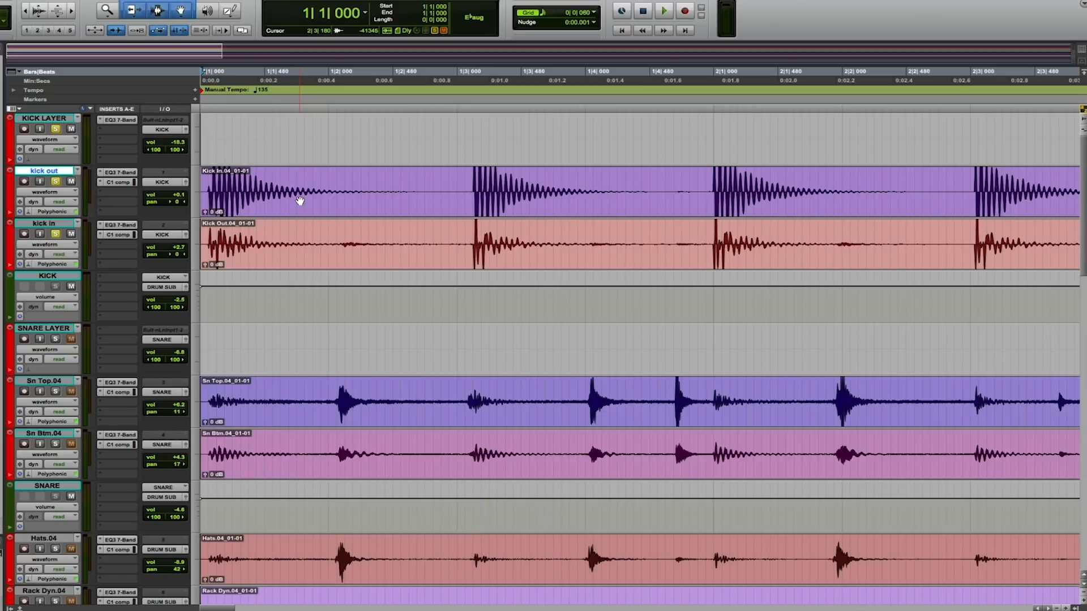
Step: Paste the copied kick sample on the KICK LAYER track at each of the four kick transients in bars 1 and 2
key("Tab")
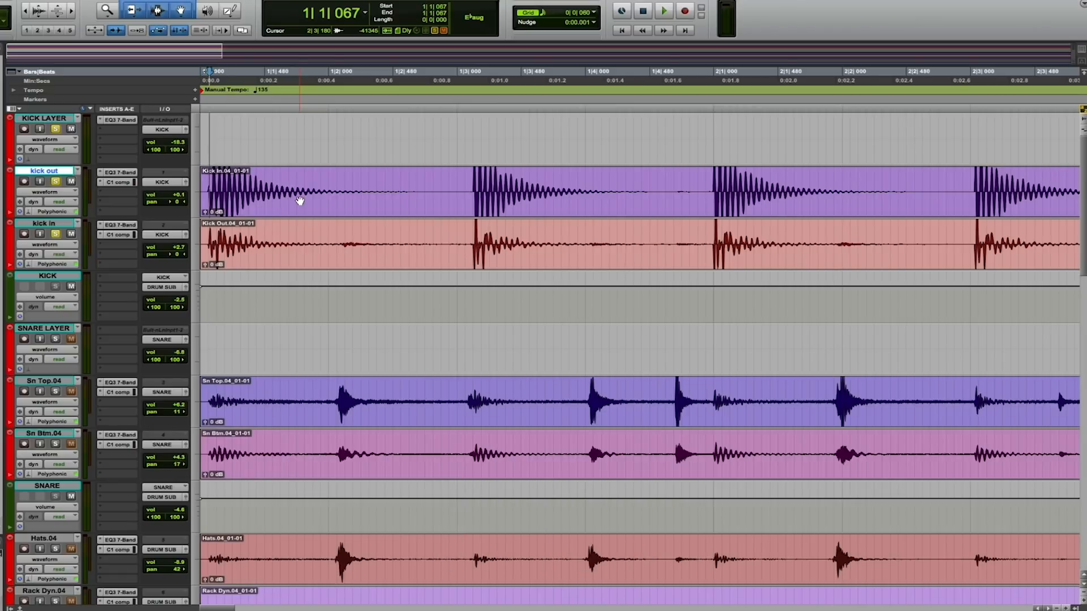
key("super")
key("super+v")
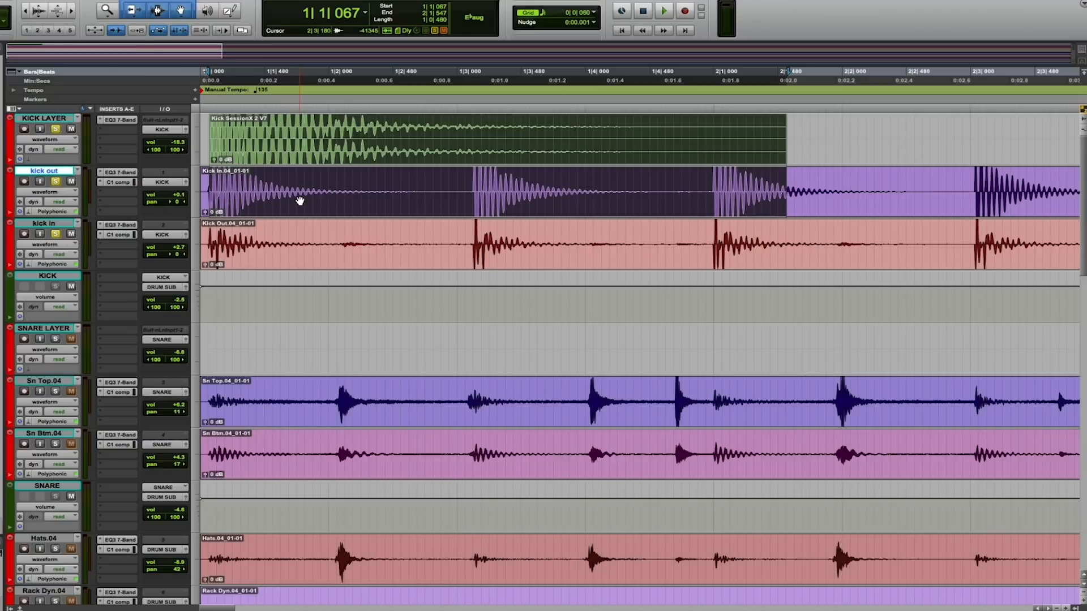
key("Tab")
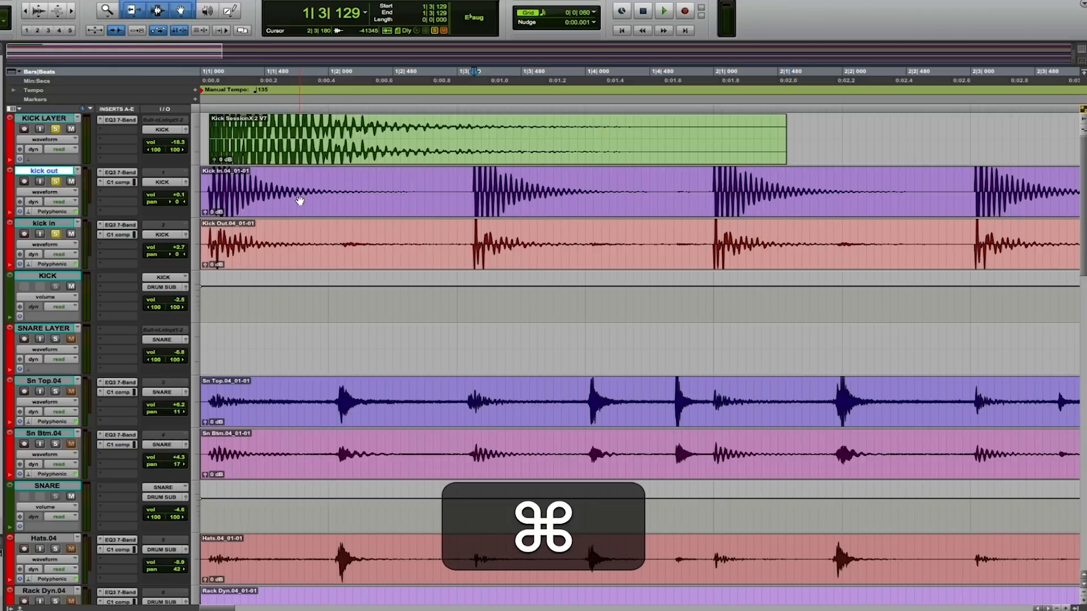
key("super+v")
key("super+Tab")
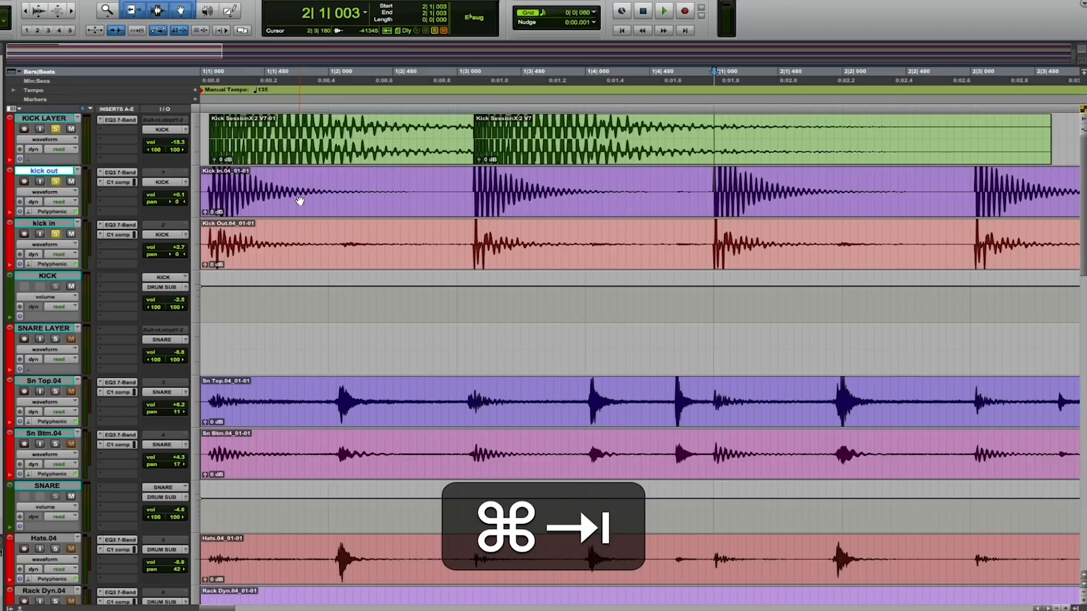
key("super+v")
key("super+Tab")
key("super+v")
Step: Paste the kick sample on the KICK LAYER track at each of the four kick transients in bars 3 and 4
key("super+Tab")
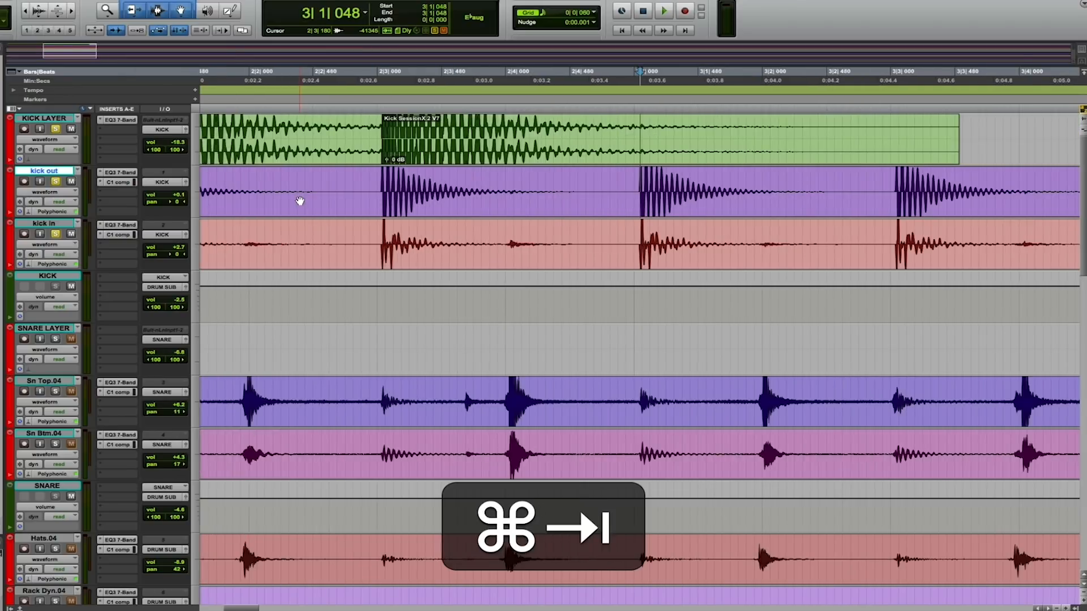
key("super+v")
key("super+Tab")
key("super+v")
key("super+Tab")
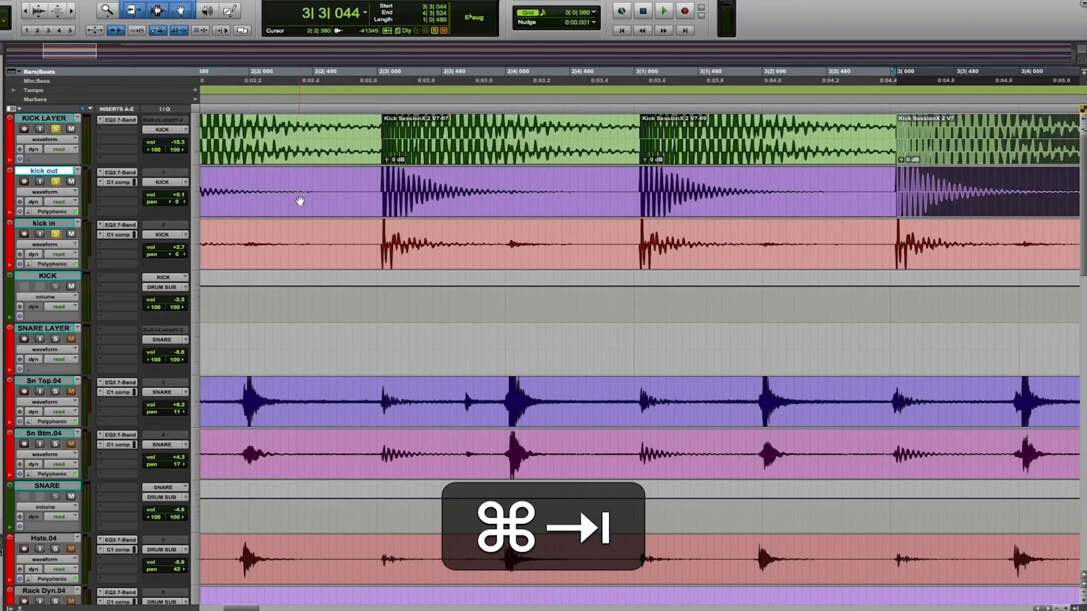
key("super+v")
key("super+Tab")
key("super+v")
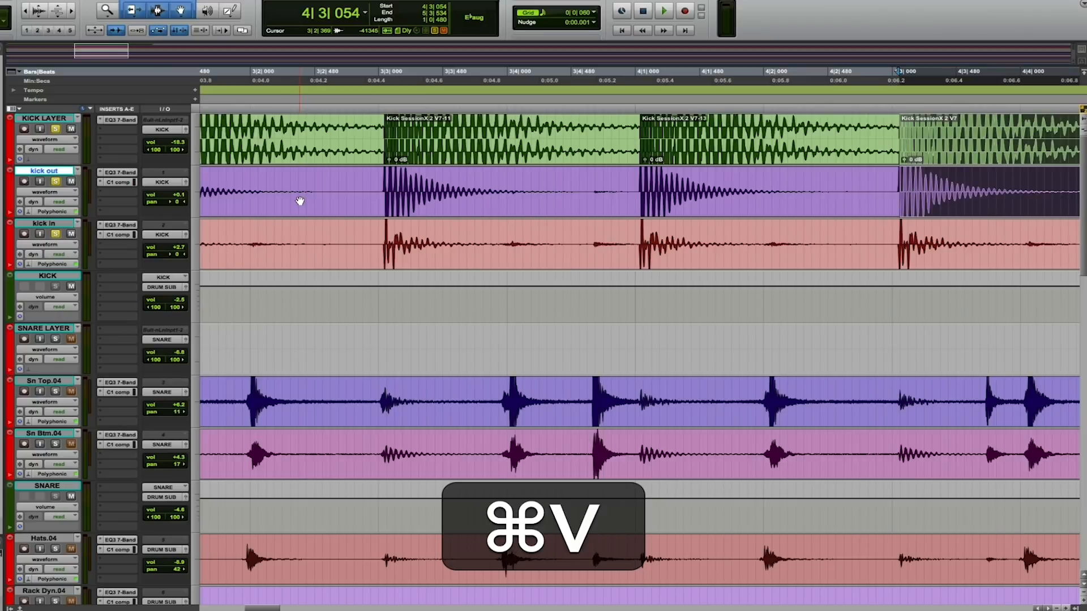
Step: Play the soloed kick tracks with the new layer from the session start
key("super+[")
key("super+[")
key("super+[")
key("Return")
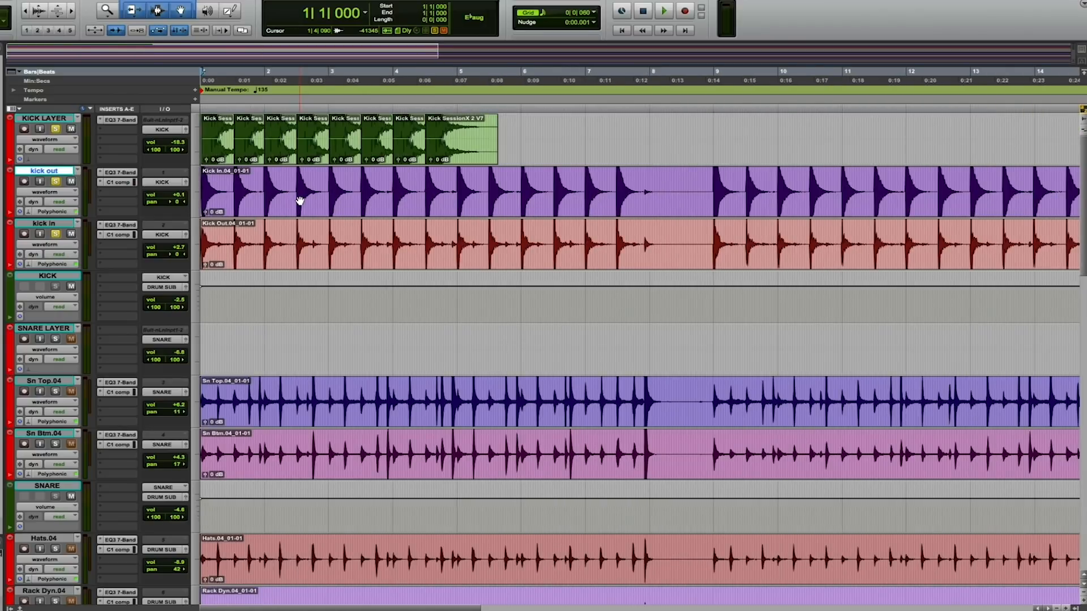
key("space")
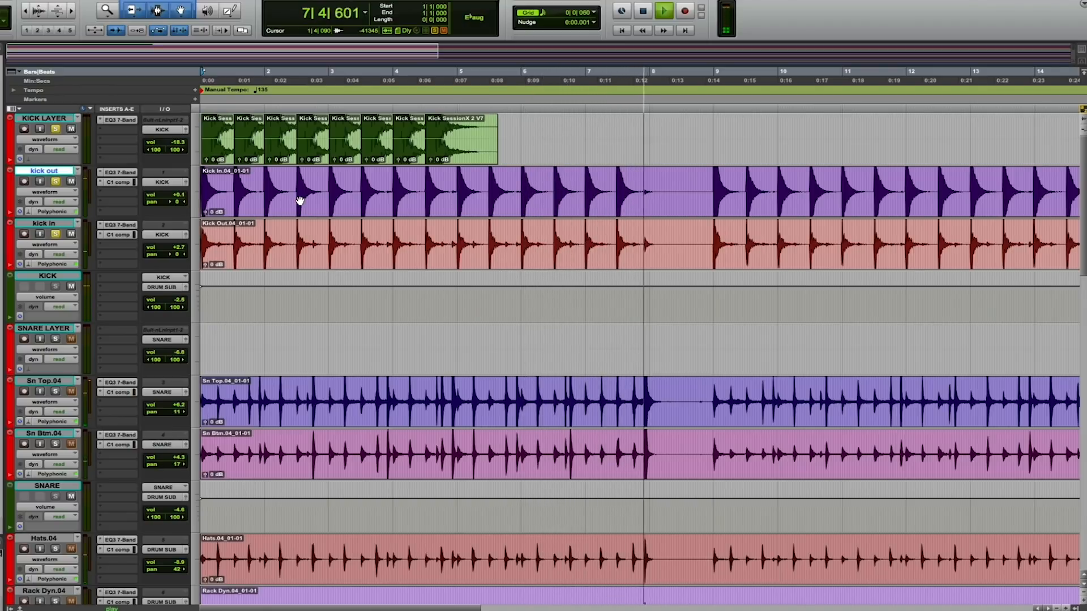
key("space")
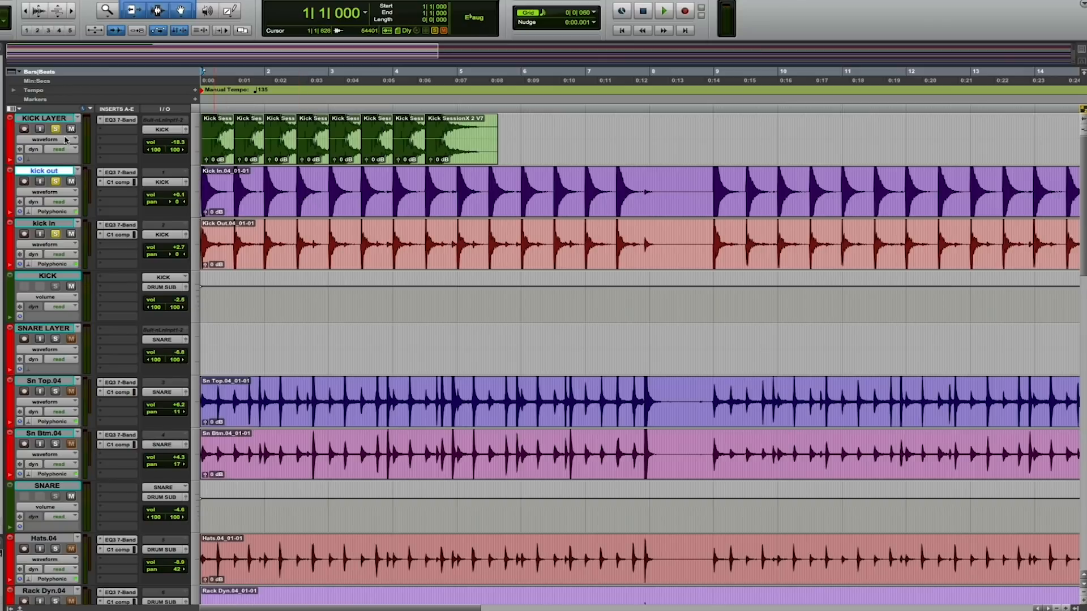
Step: Turn off solo on the kick tracks, mute KICK LAYER and play the full drums from the start
left_click(56, 181)
left_click(58, 234)
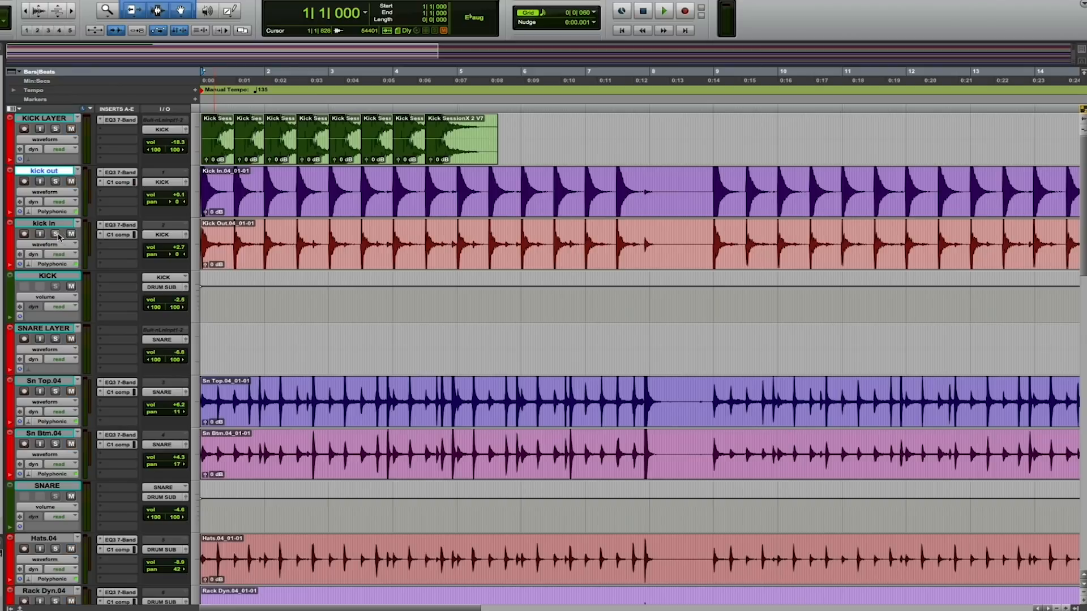
left_click(71, 130)
key("space")
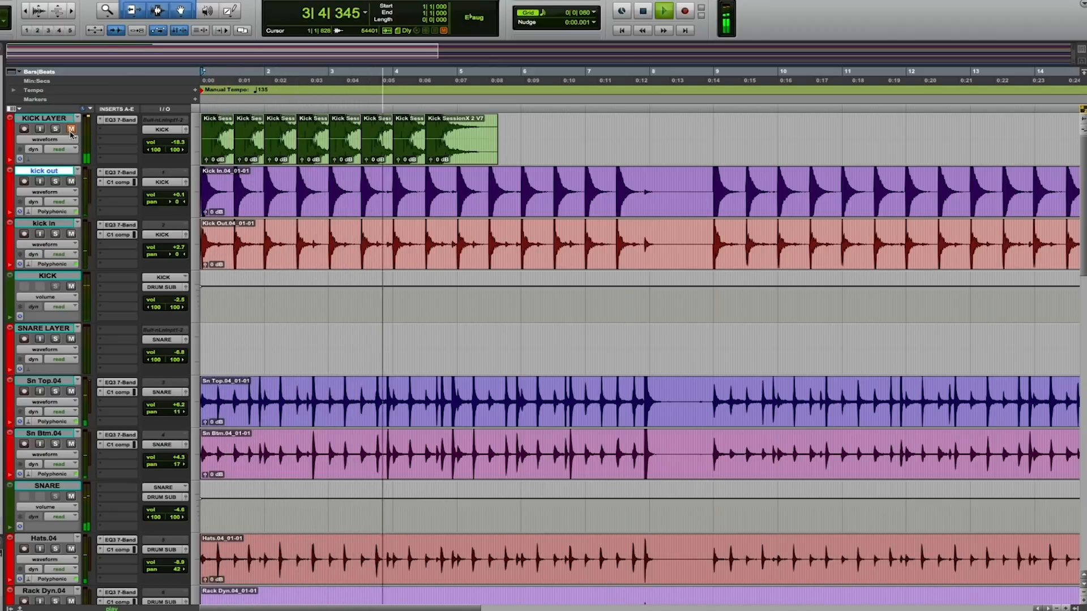
key("space")
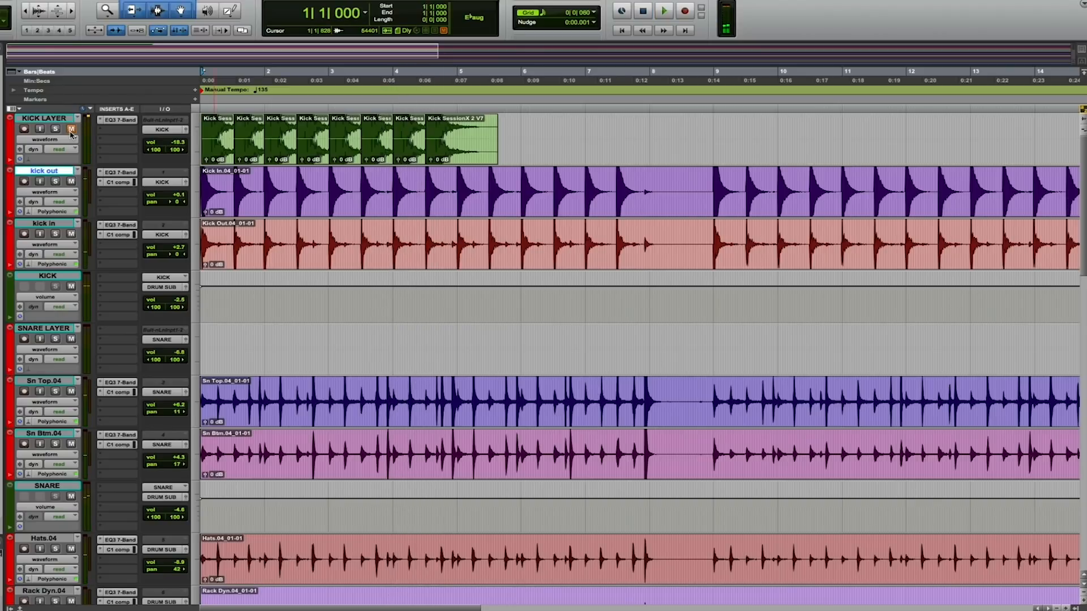
Step: Unmute KICK LAYER and play the drums from the start to compare them with the sample layered in
left_click(70, 130)
key("space")
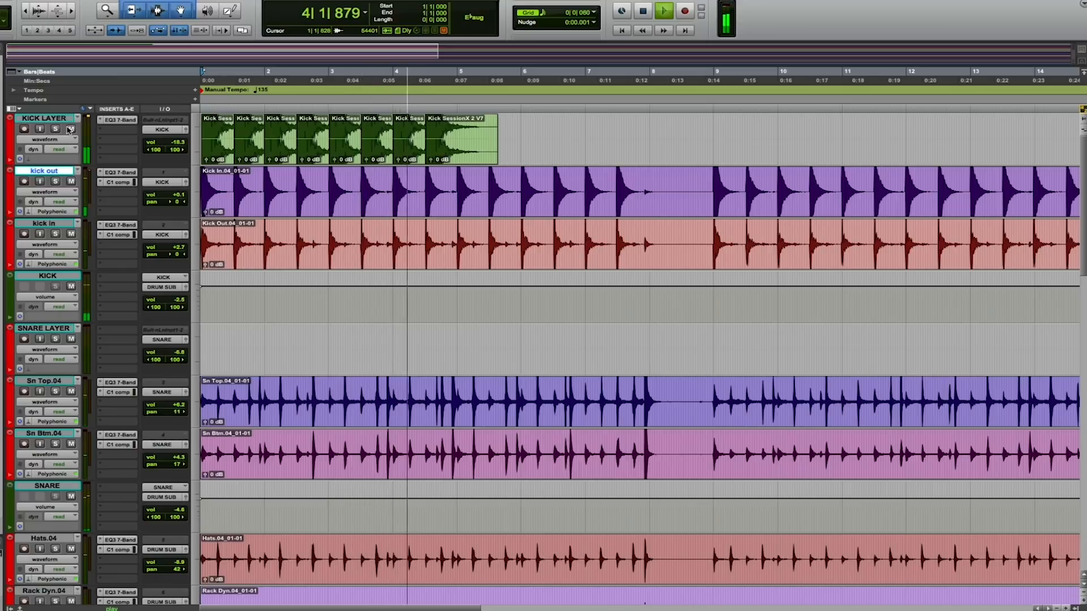
key("space")
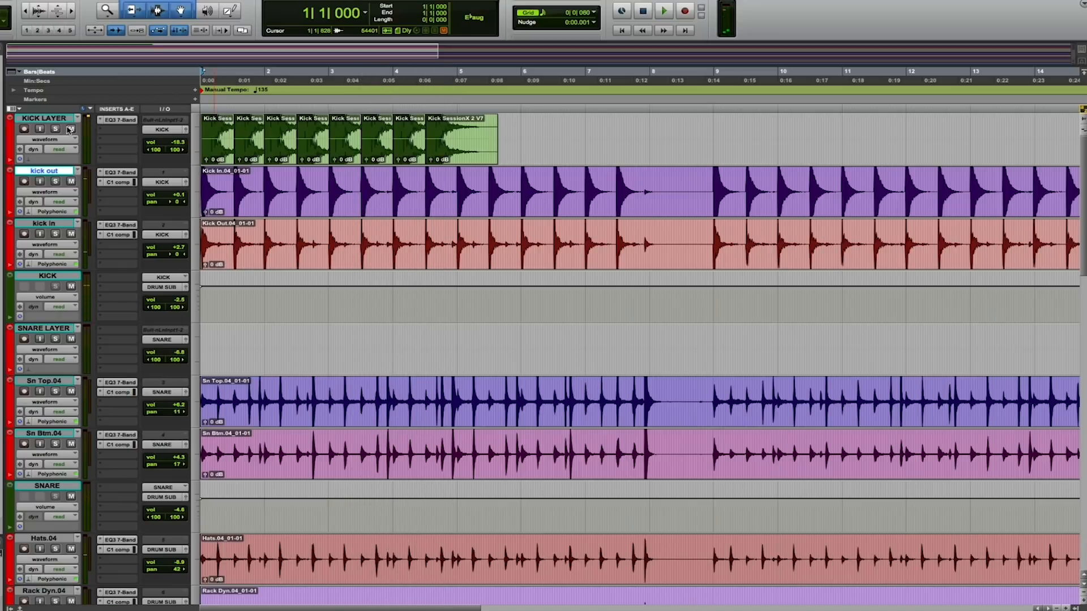